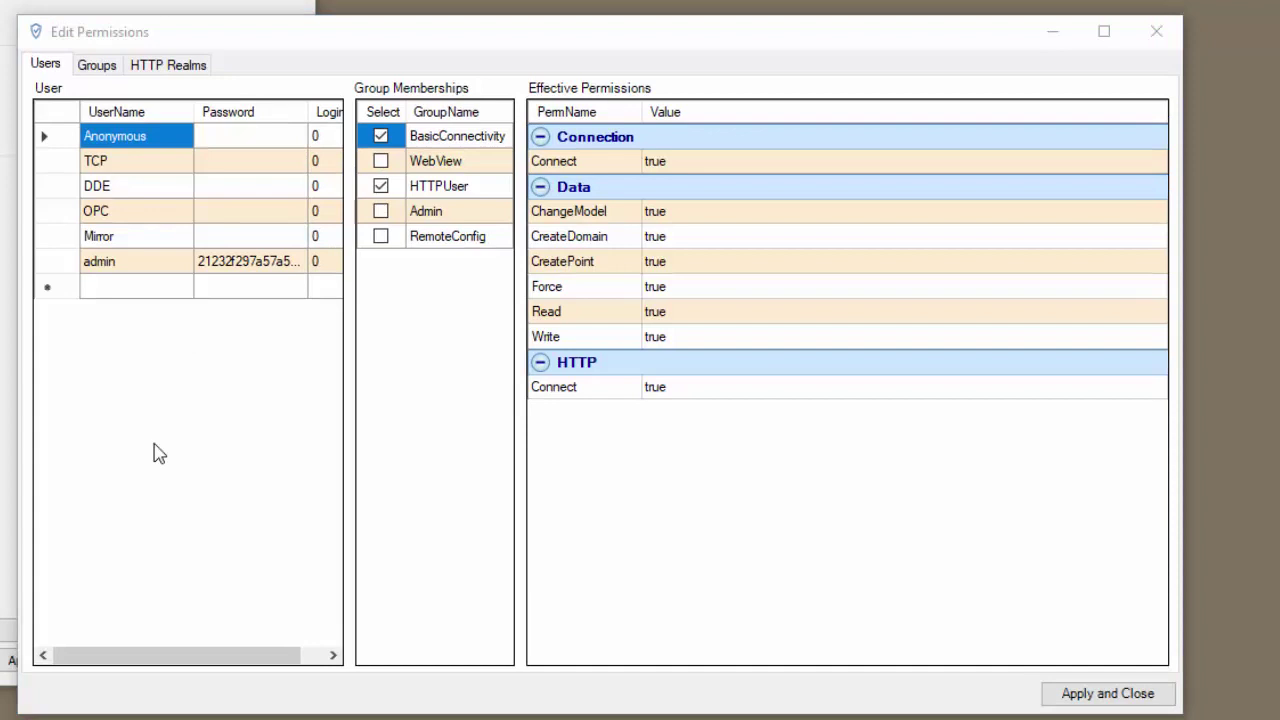
Step: Add a new user row named RemoteConfigUser
click(110, 292)
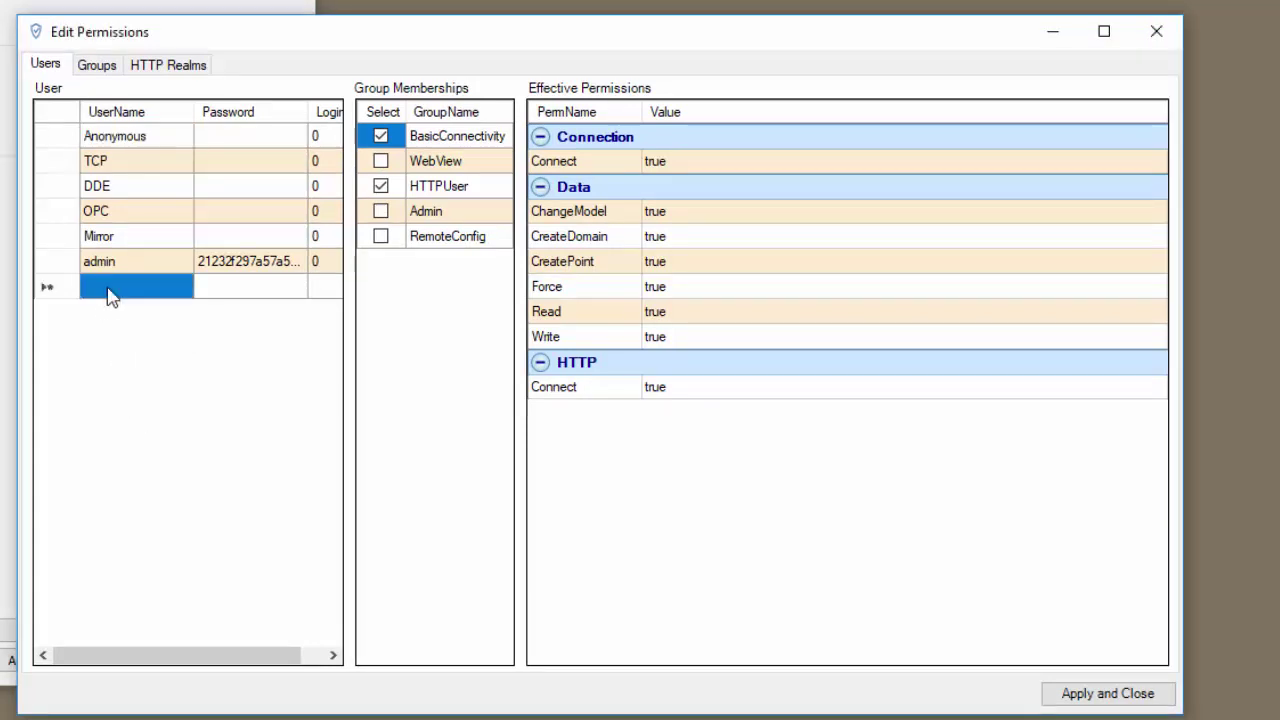
click(110, 292)
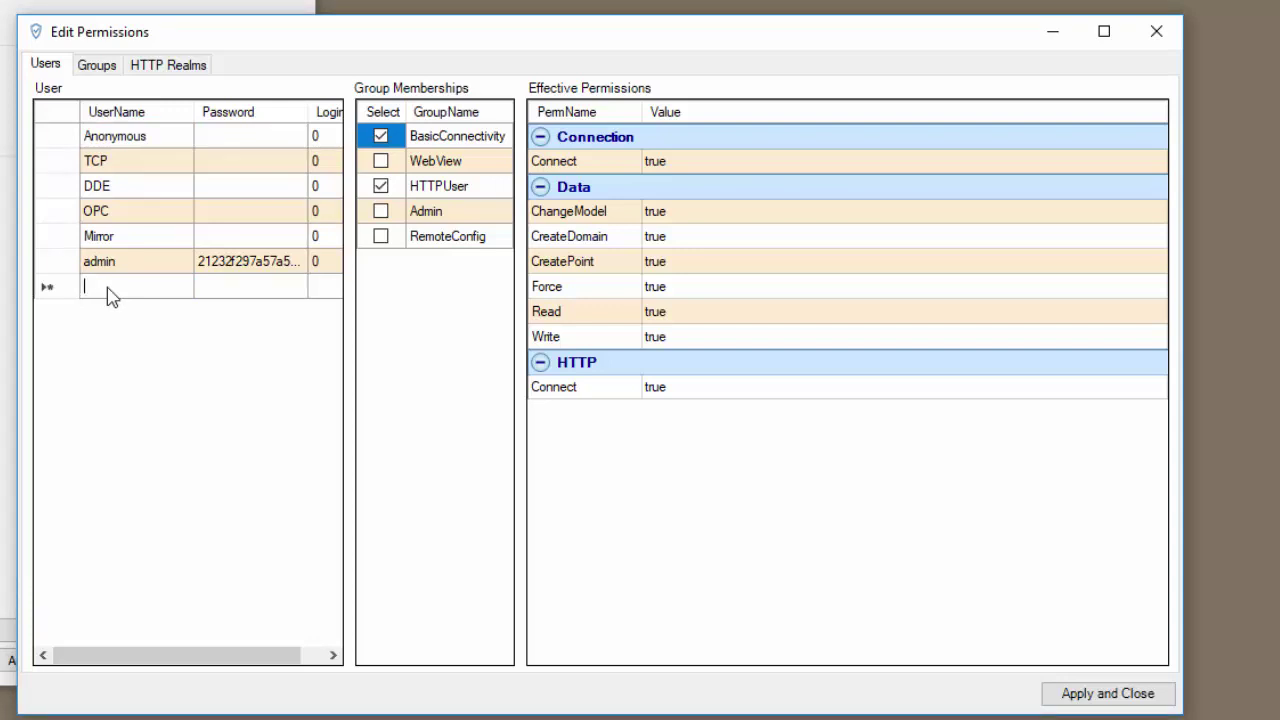
text(RemoteCo)
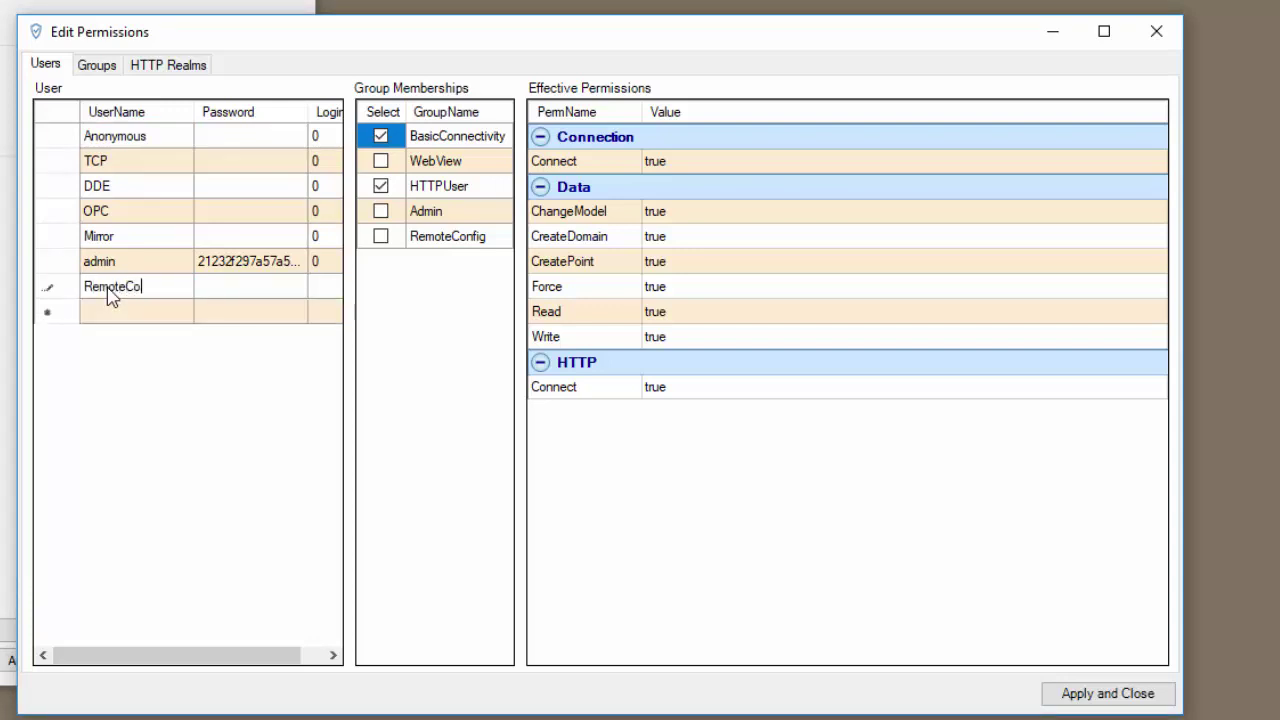
text(nfigUser)
Step: Give RemoteConfigUser a password and confirm it
click(229, 287)
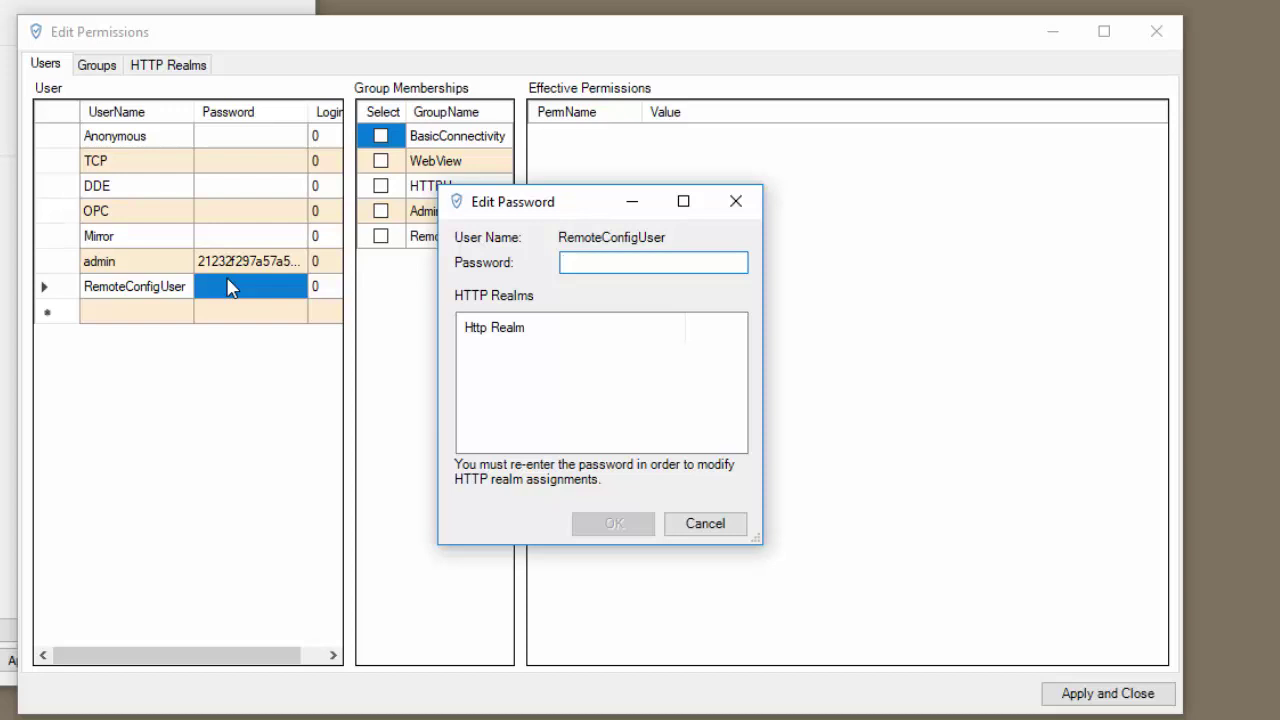
text(MyPas)
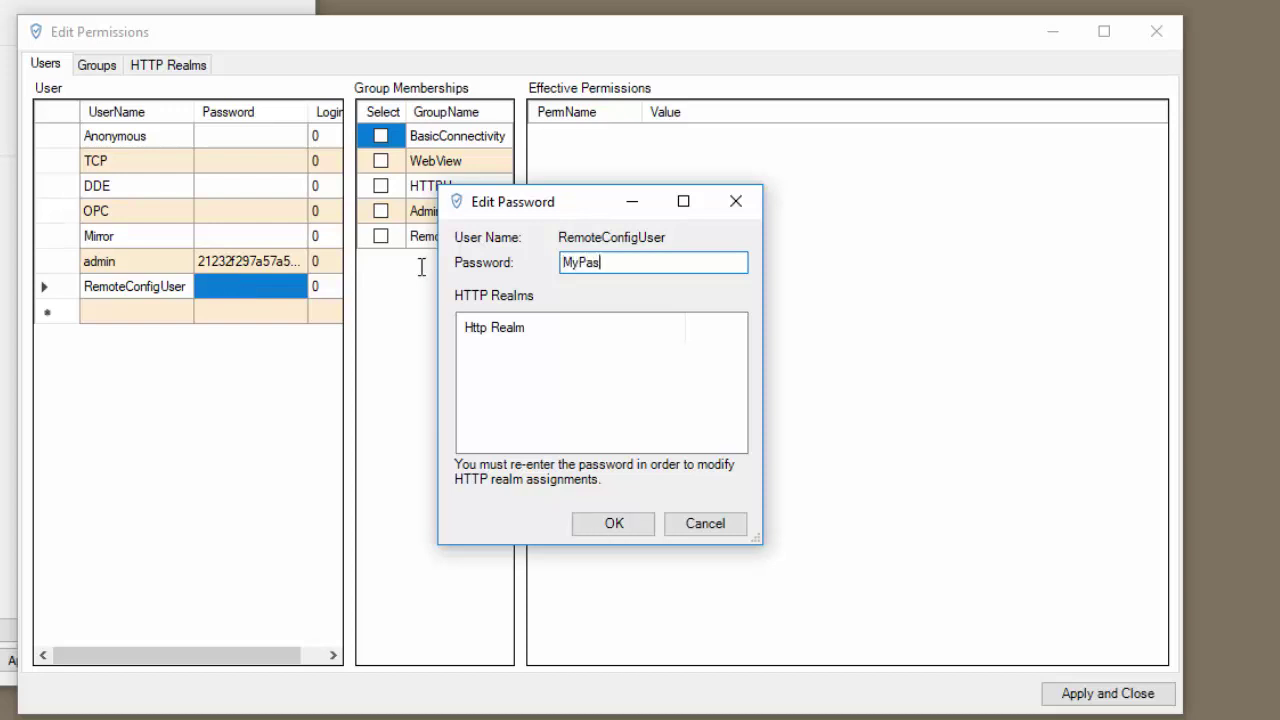
text(sword1)
click(619, 524)
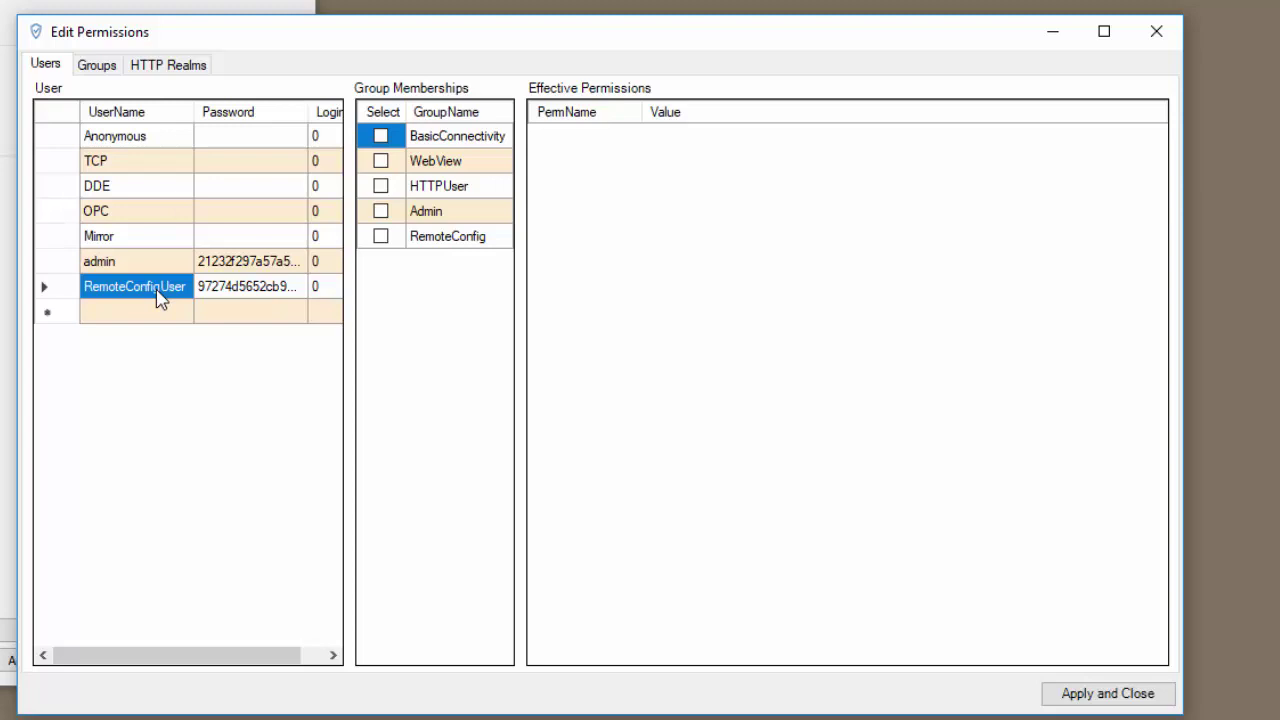
Step: Add RemoteConfigUser to the RemoteConfig and BasicConnectivity groups, then apply and close
click(381, 237)
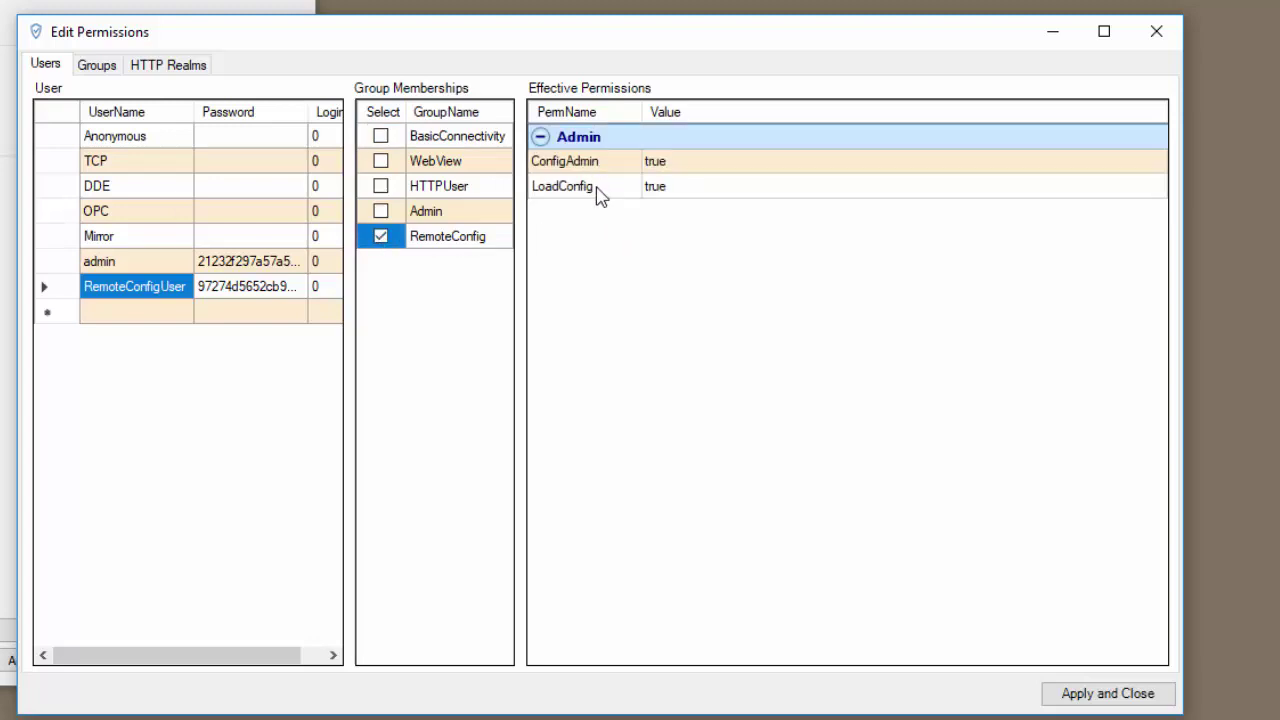
click(382, 136)
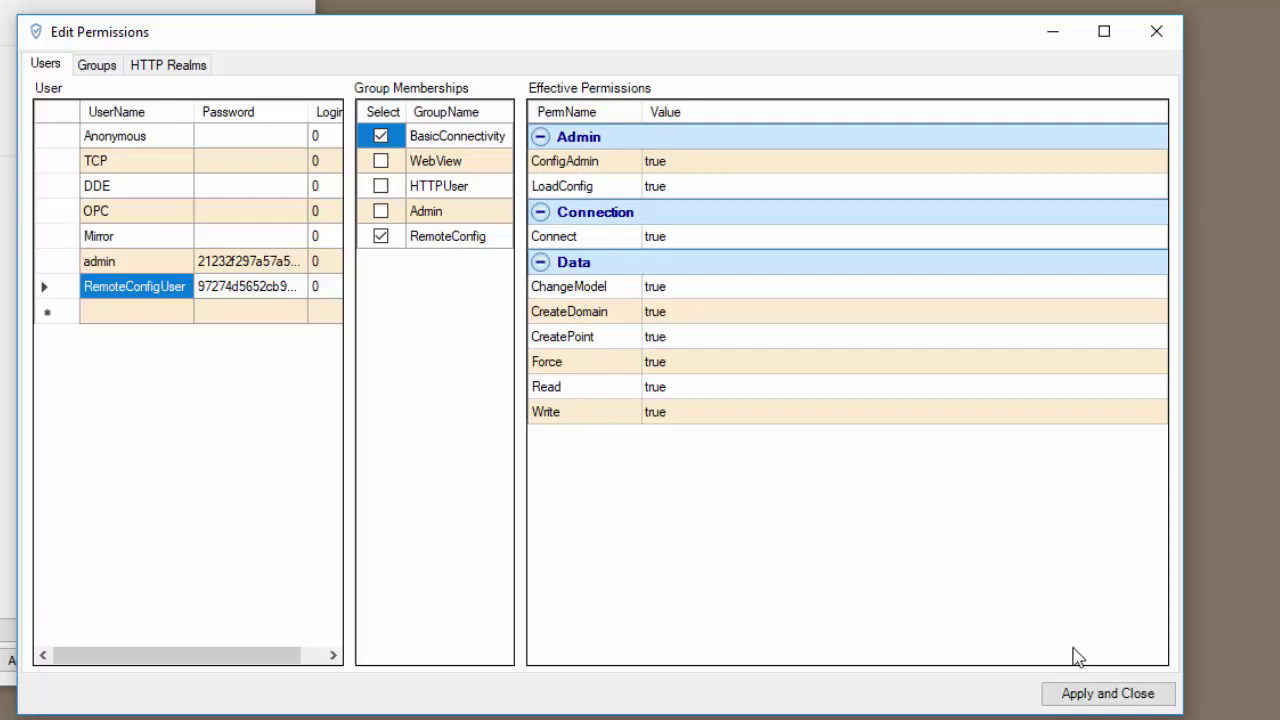
click(1082, 688)
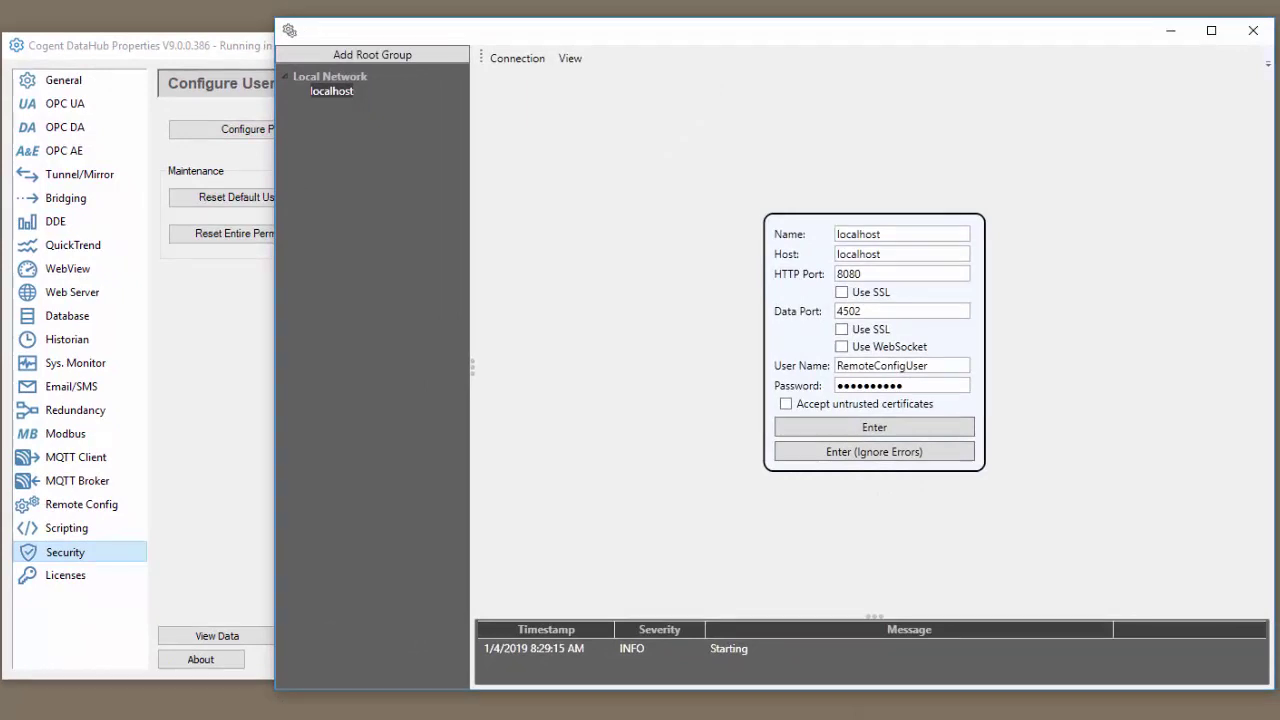
Step: Compare the local DataHub Properties with the Remote Config localhost login details
click(209, 52)
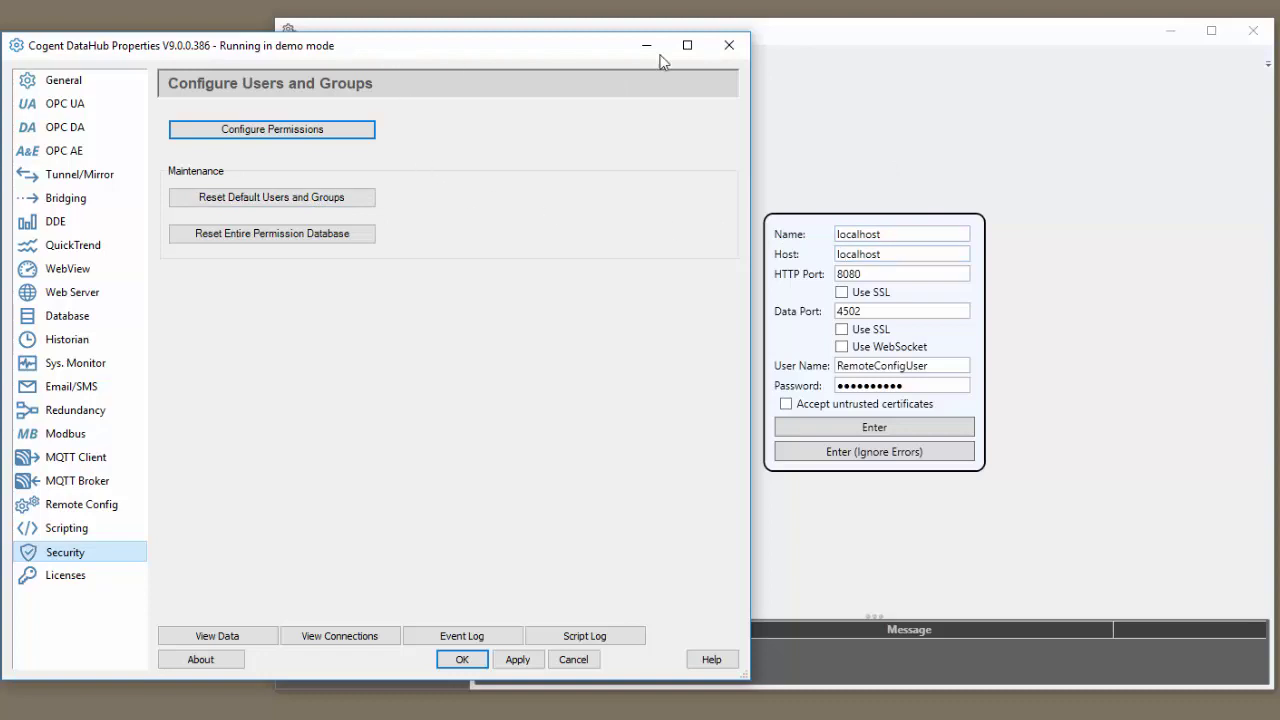
click(800, 46)
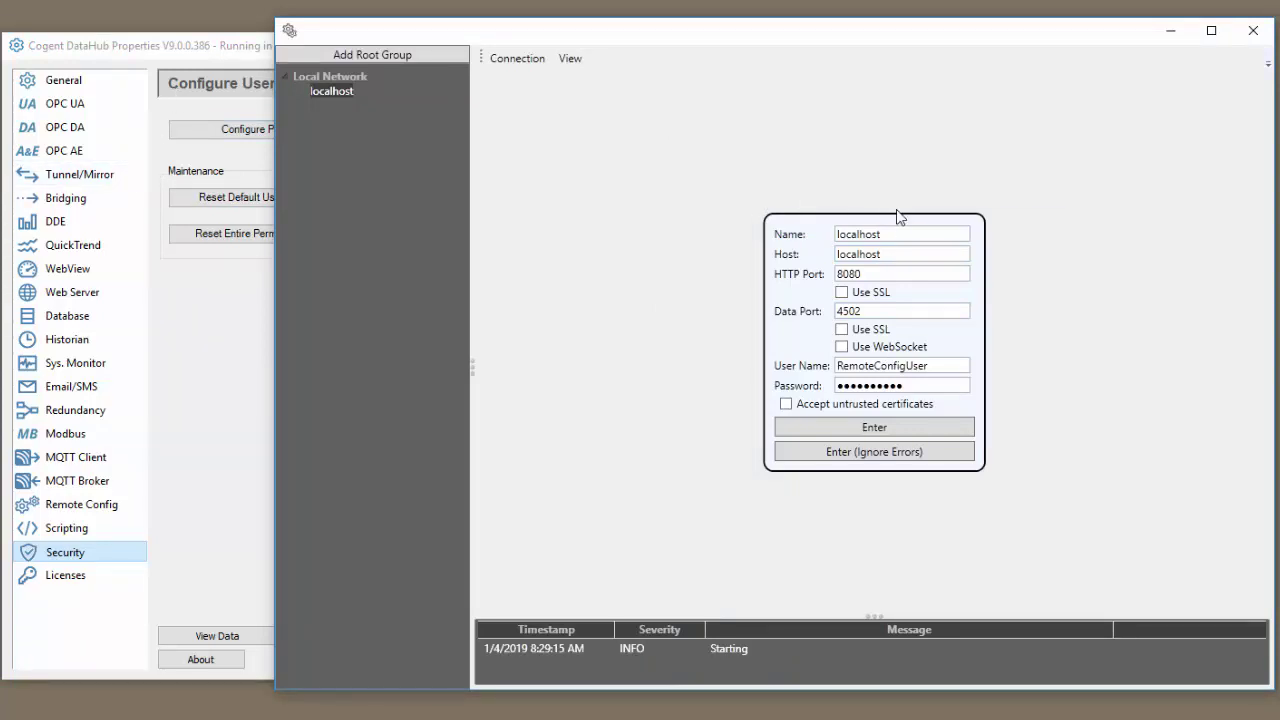
Step: Rename the localhost connection to MyLocalDataHub, leaving the host as localhost
drag(882, 233, 838, 235)
text(MyLocalDataHub)
drag(900, 254, 746, 260)
click(895, 256)
Step: Check that the DataHub Properties Web Server page shows port 8080
click(180, 52)
click(92, 292)
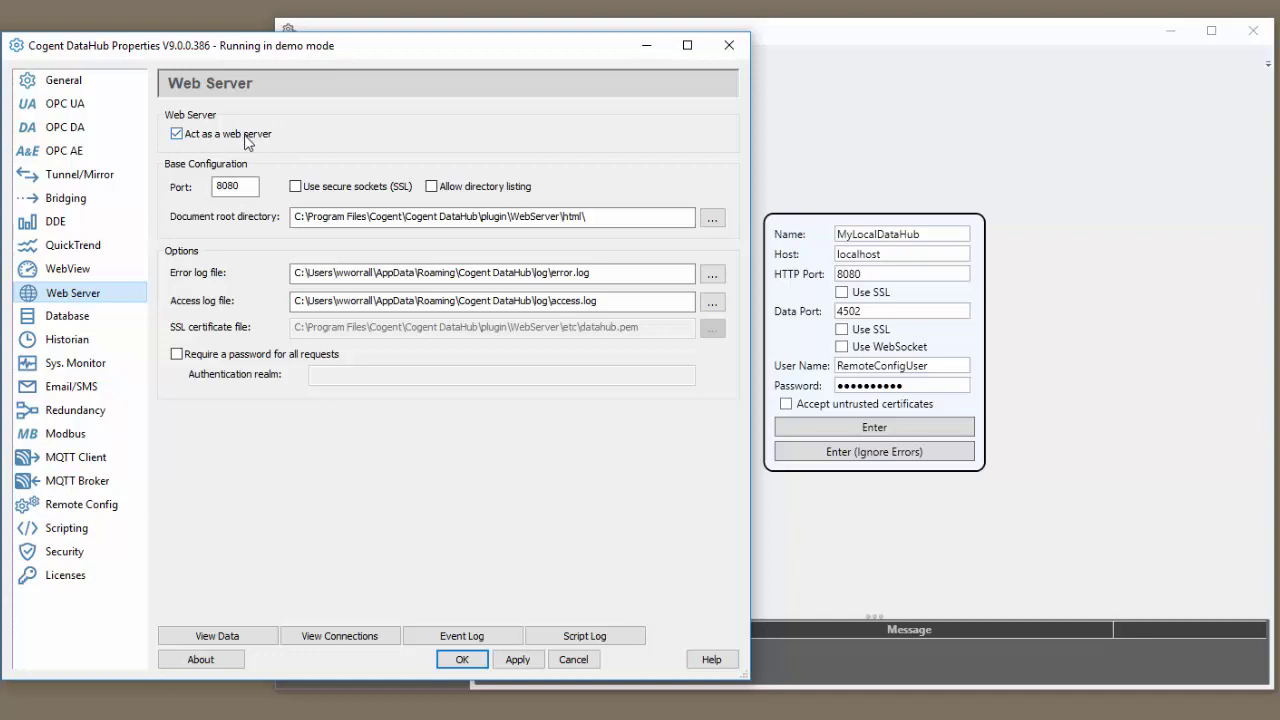
click(250, 184)
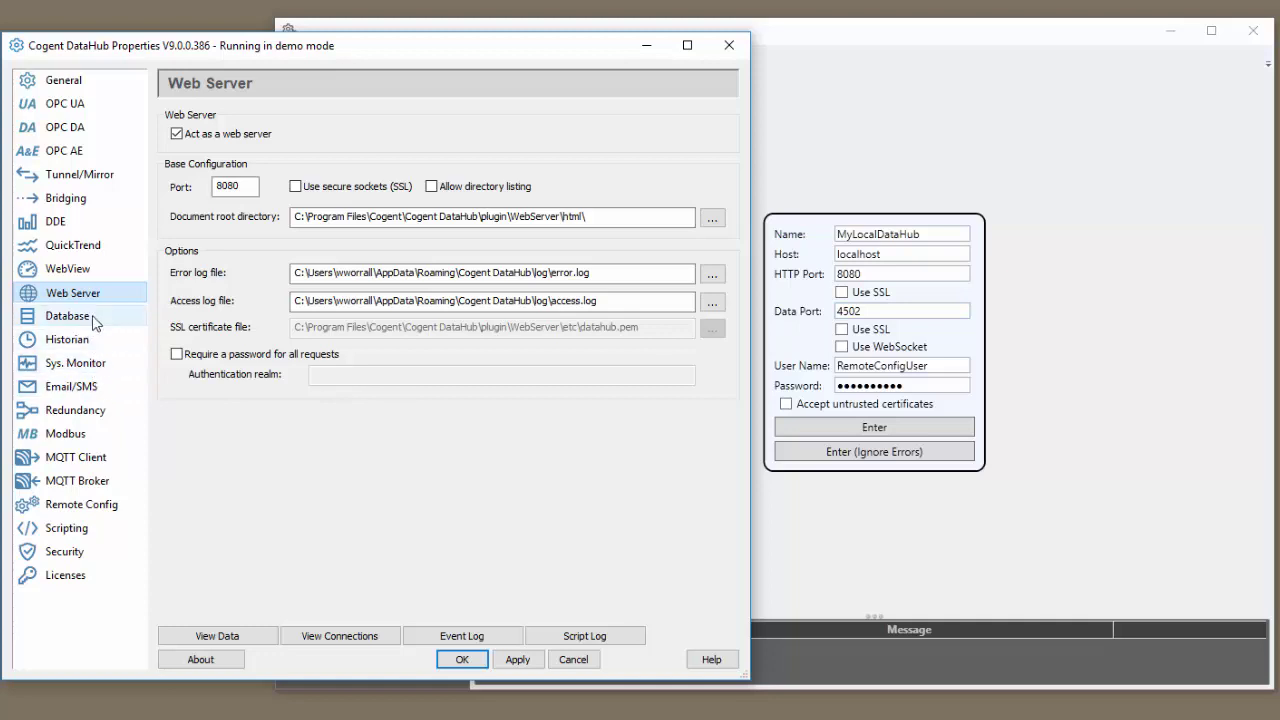
Step: Check the Tunnel/Mirror ports: plain-text 4502 and secure 4501
click(84, 176)
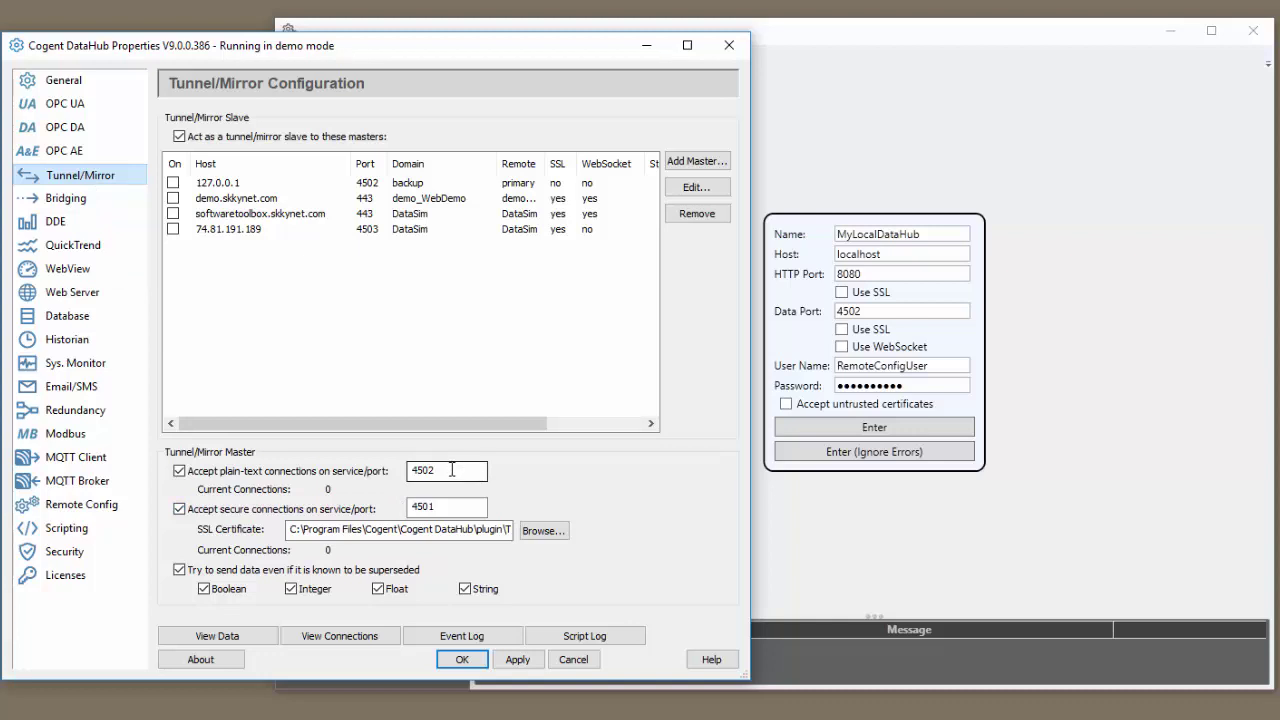
click(450, 507)
click(455, 475)
key(Tab)
Step: Re-enter RemoteConfigUser's password and log in to MyLocalDataHub at localhost:4502
click(943, 365)
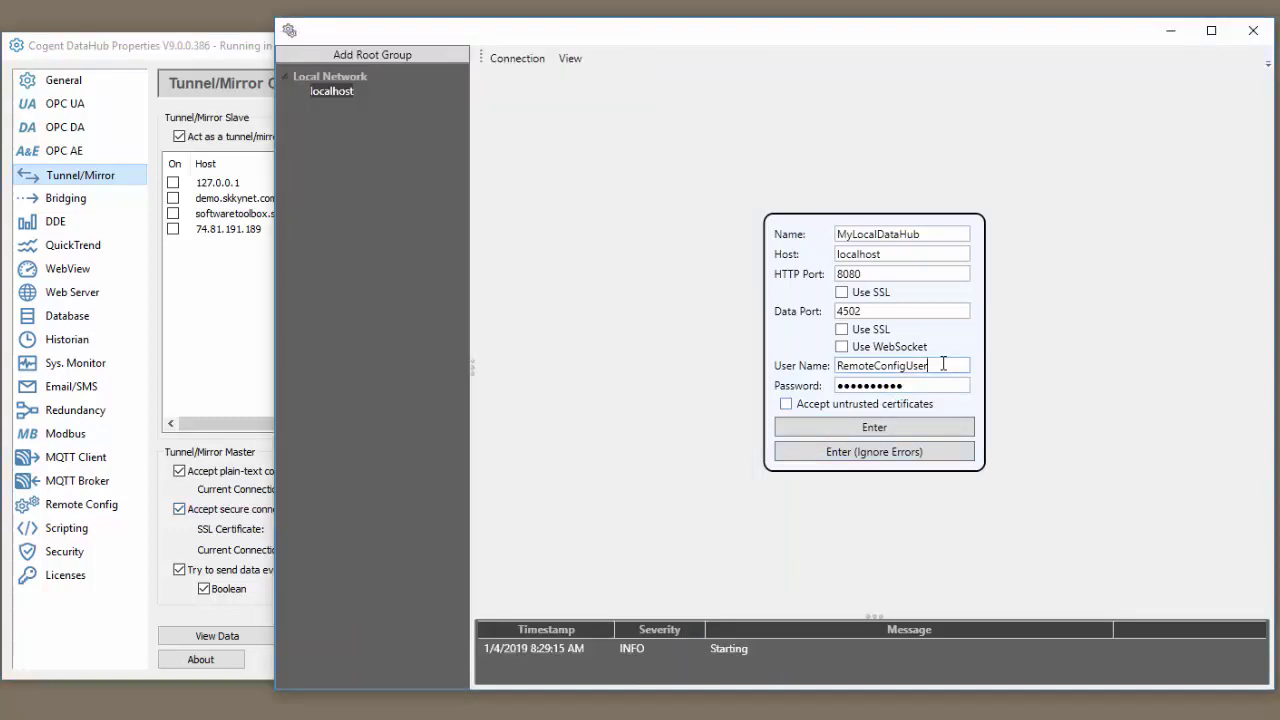
drag(943, 365, 829, 368)
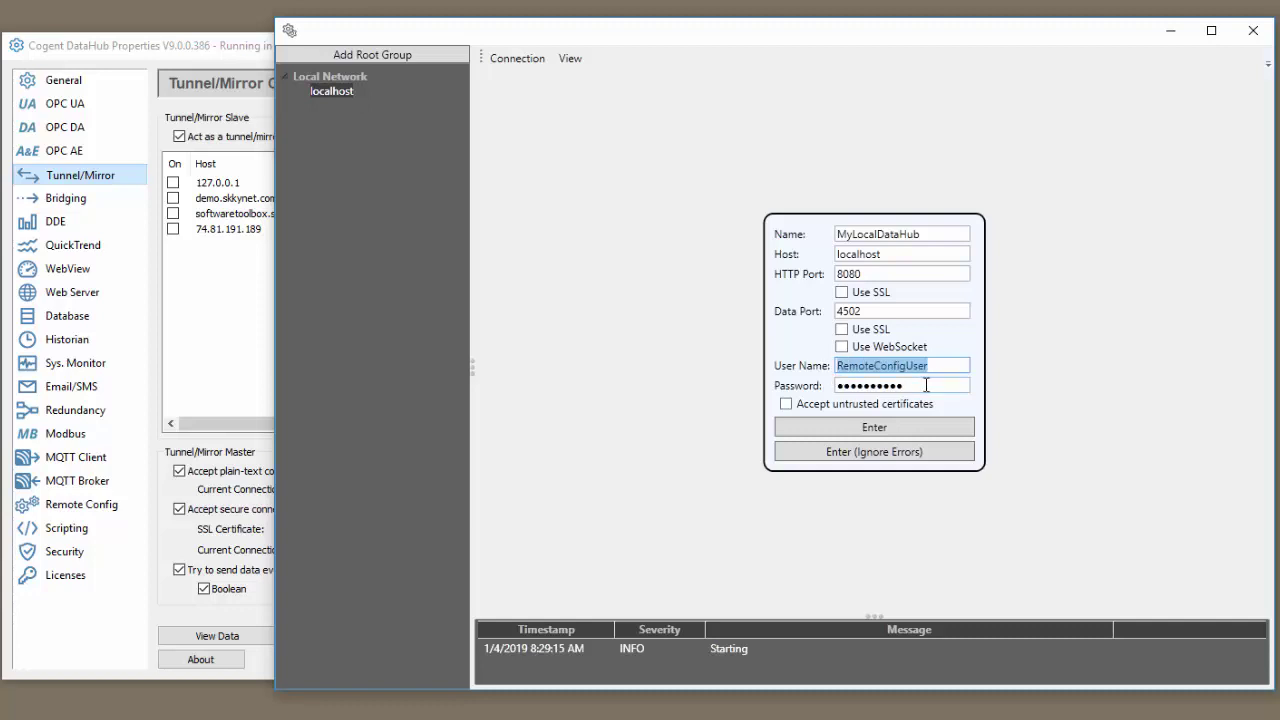
drag(926, 385, 775, 388)
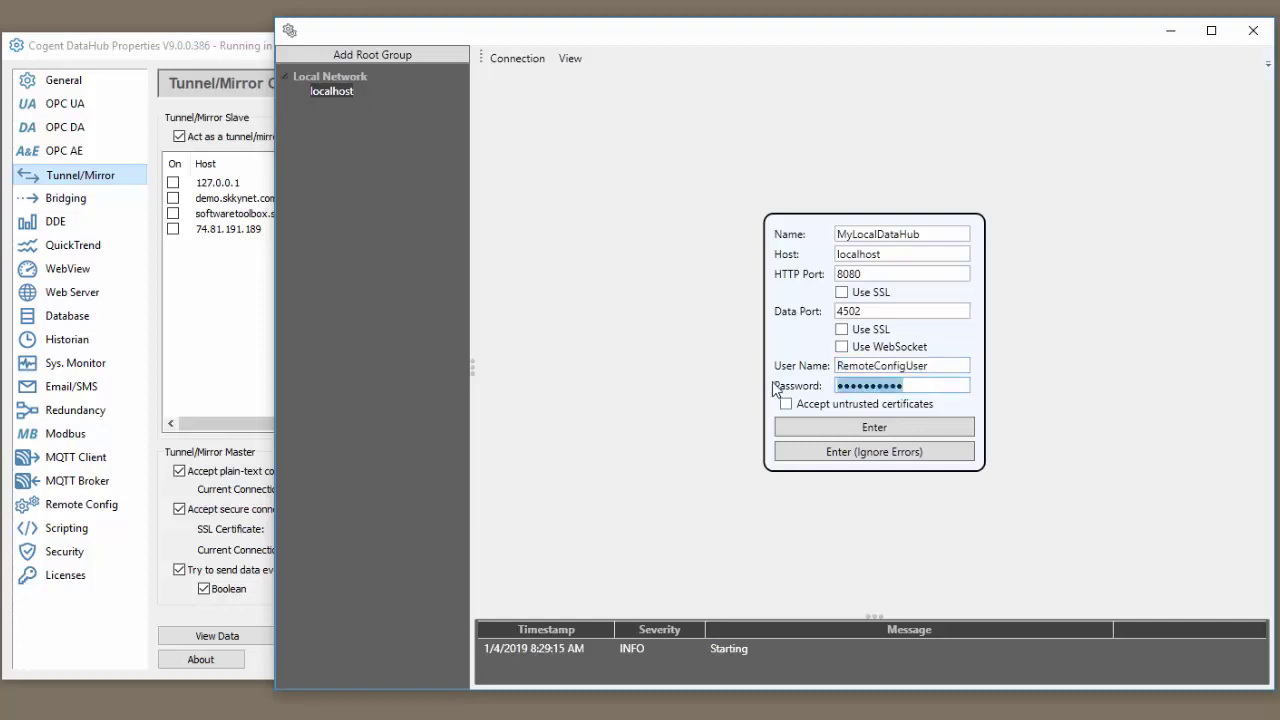
text(****)
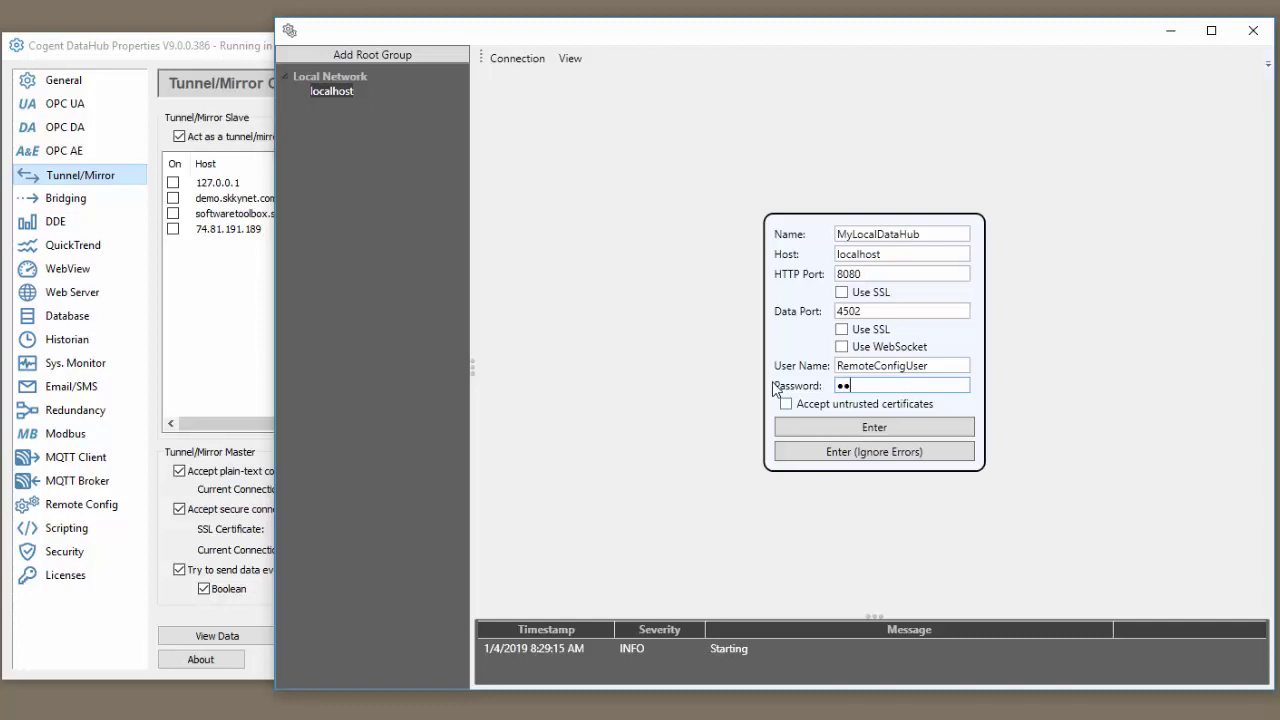
text(******)
click(866, 430)
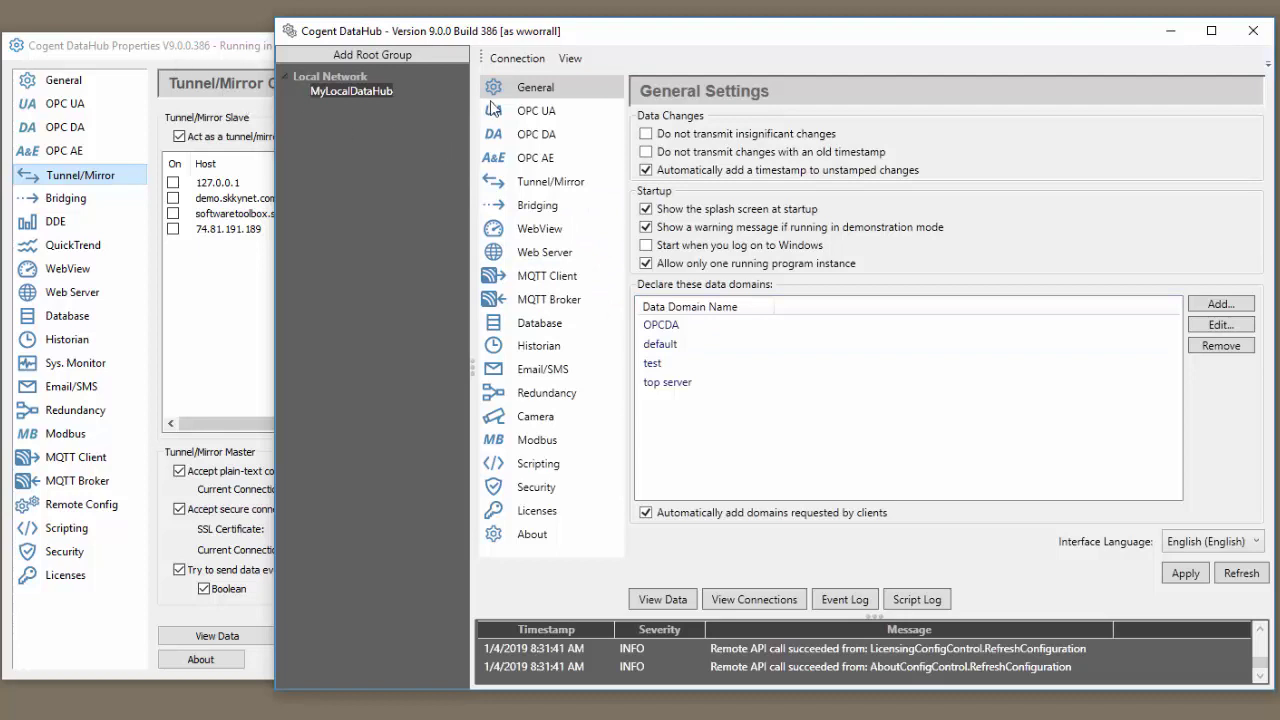
Step: Show the OPC UA settings both locally and through the remote connection
click(135, 106)
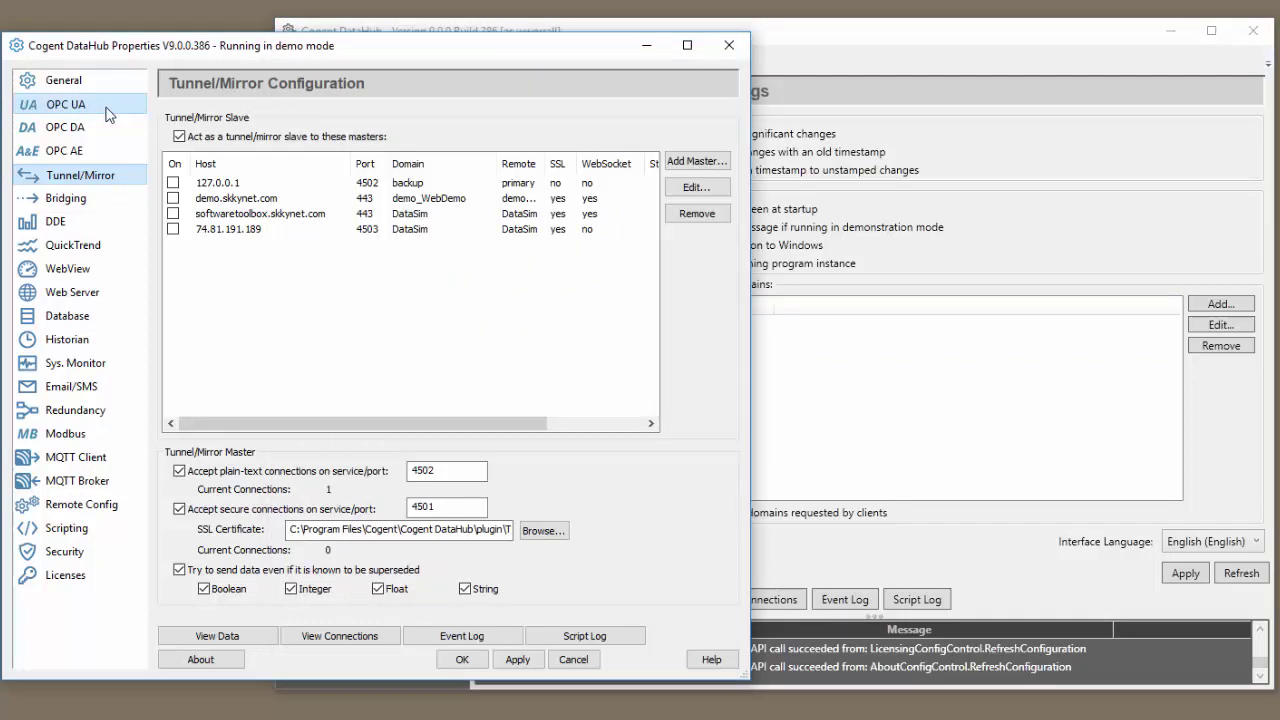
click(815, 48)
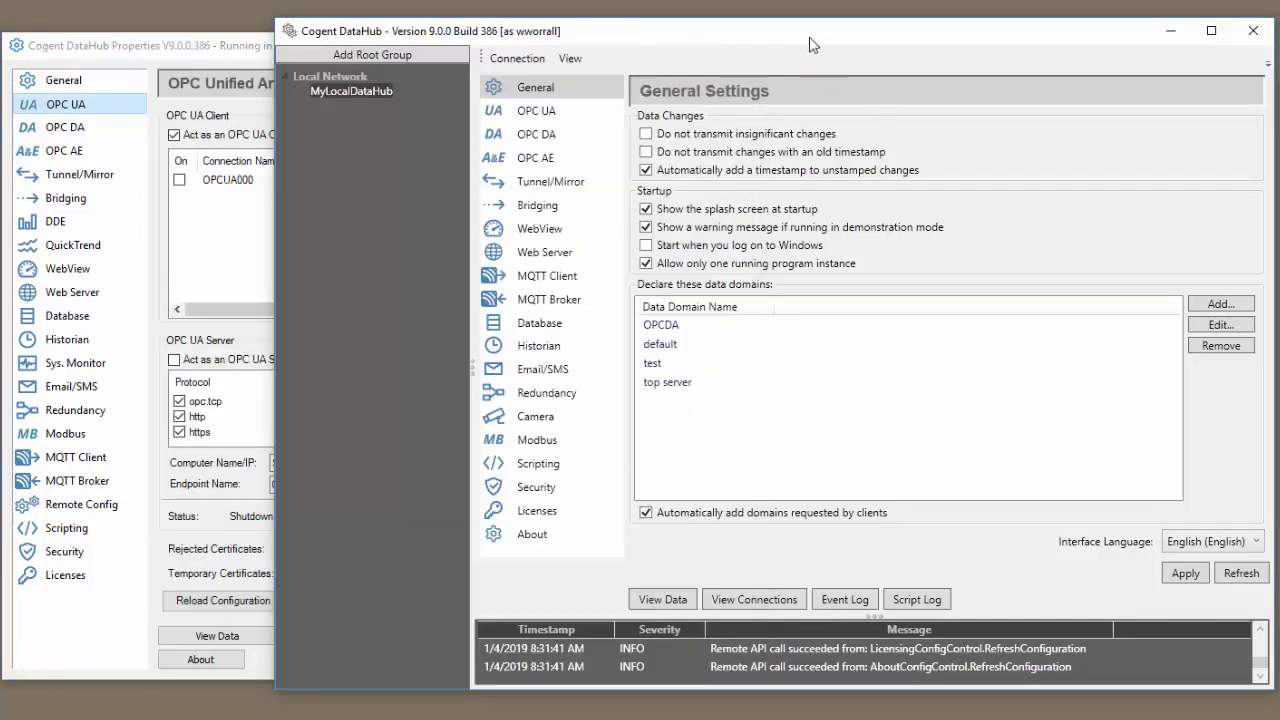
click(528, 114)
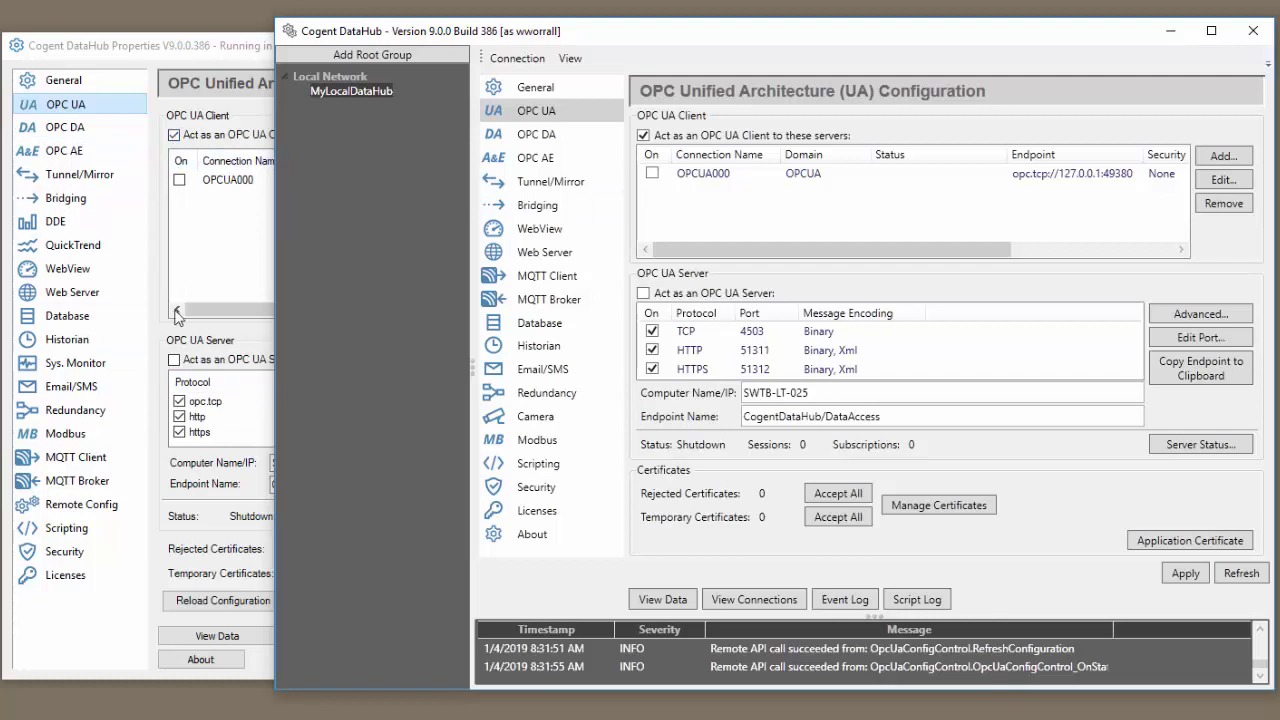
Step: Compare local and remote MQTT Client settings listing SWTBMosquitto, AzureTest and SWTB-VM-Mosq
click(100, 458)
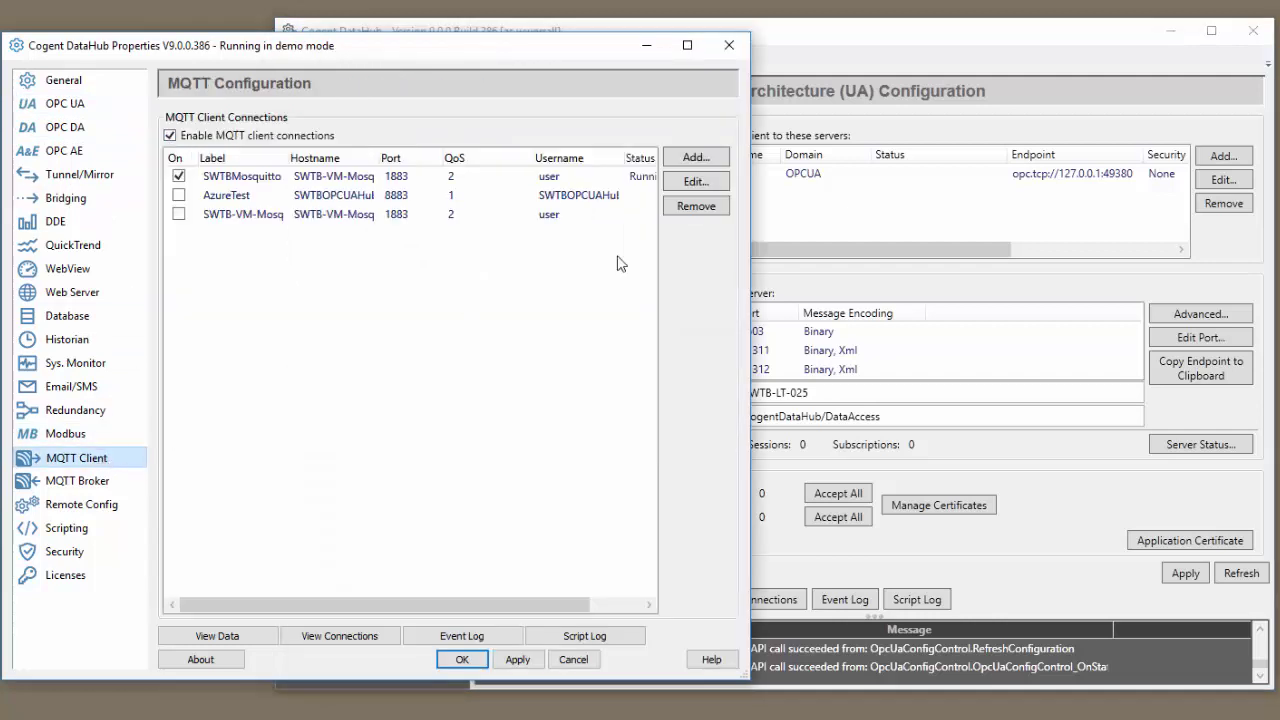
click(845, 50)
click(566, 284)
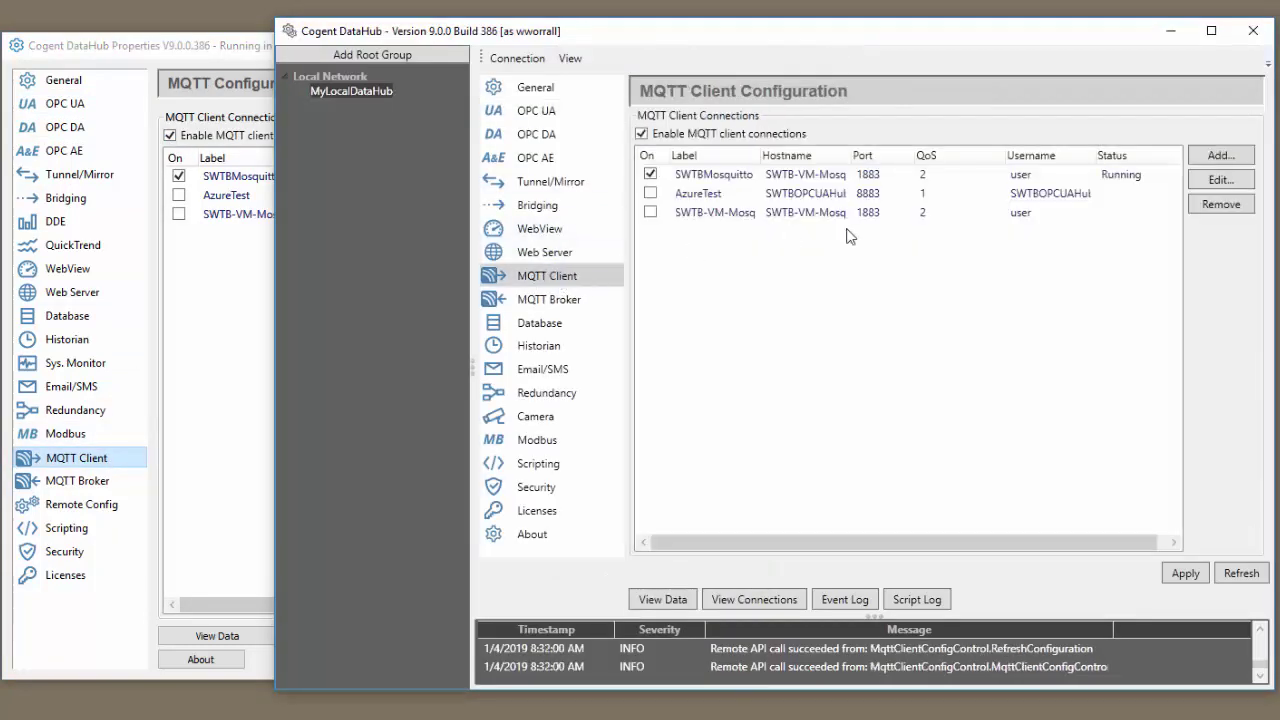